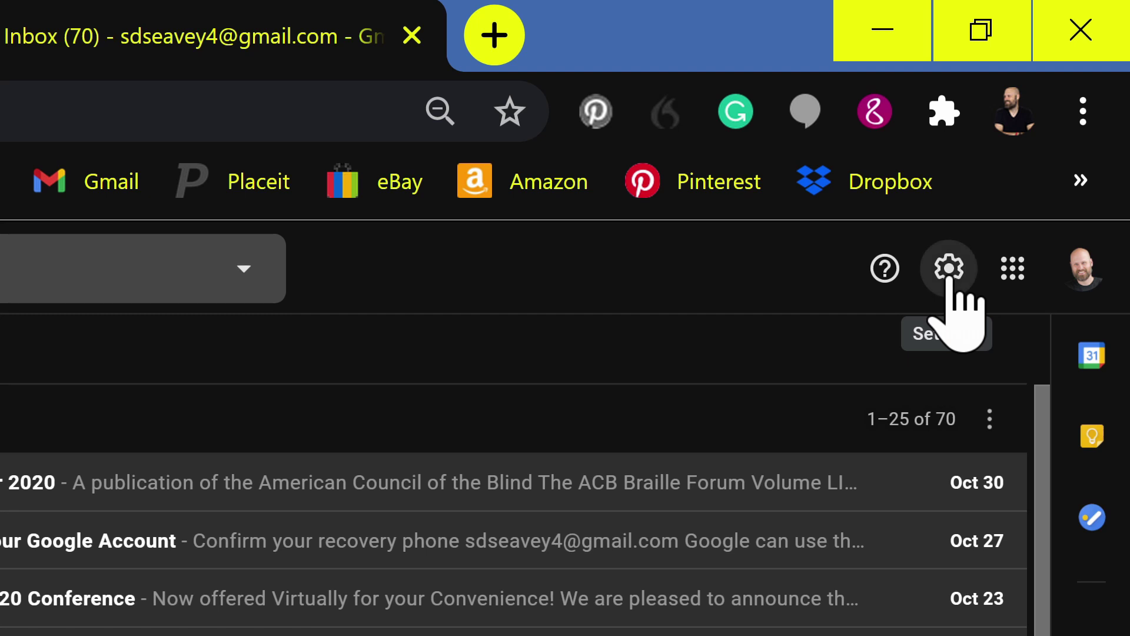
- Open the full Gmail settings page and scroll down to the Keyboard shortcuts option
click(948, 268)
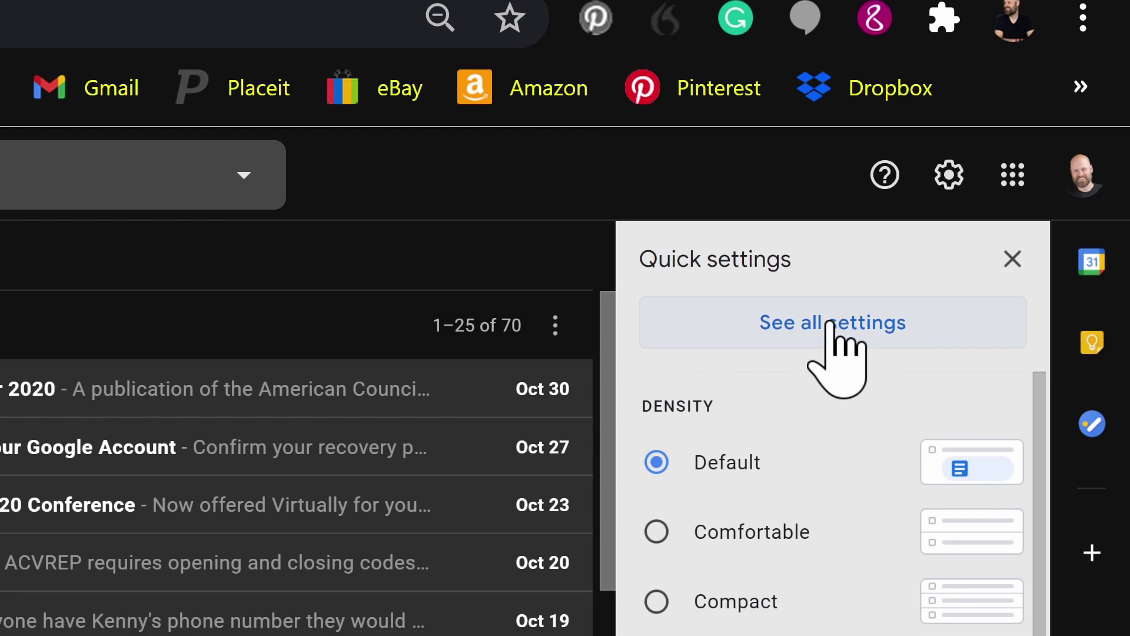
click(830, 324)
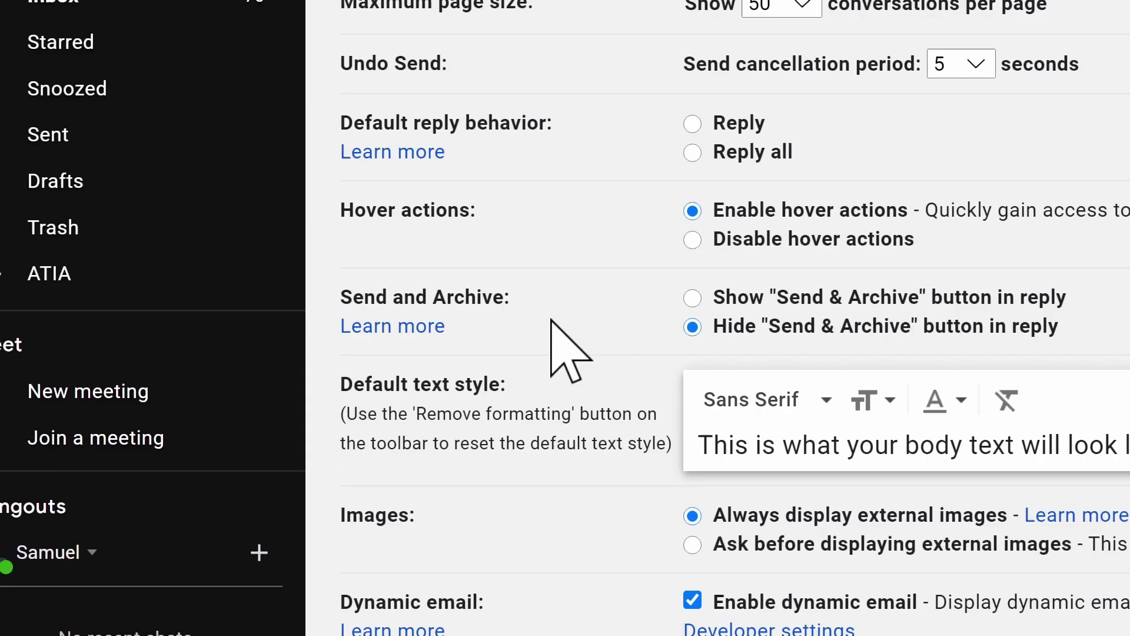
scroll(550, 320, down, 12)
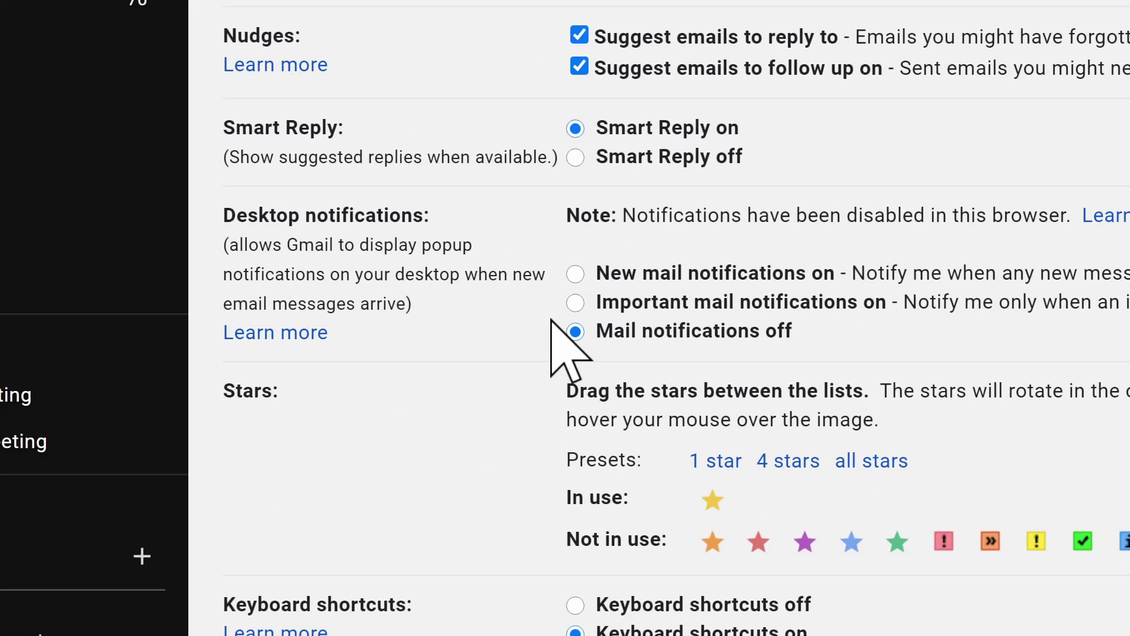
scroll(550, 321, down, 10)
scroll(550, 321, up, 5)
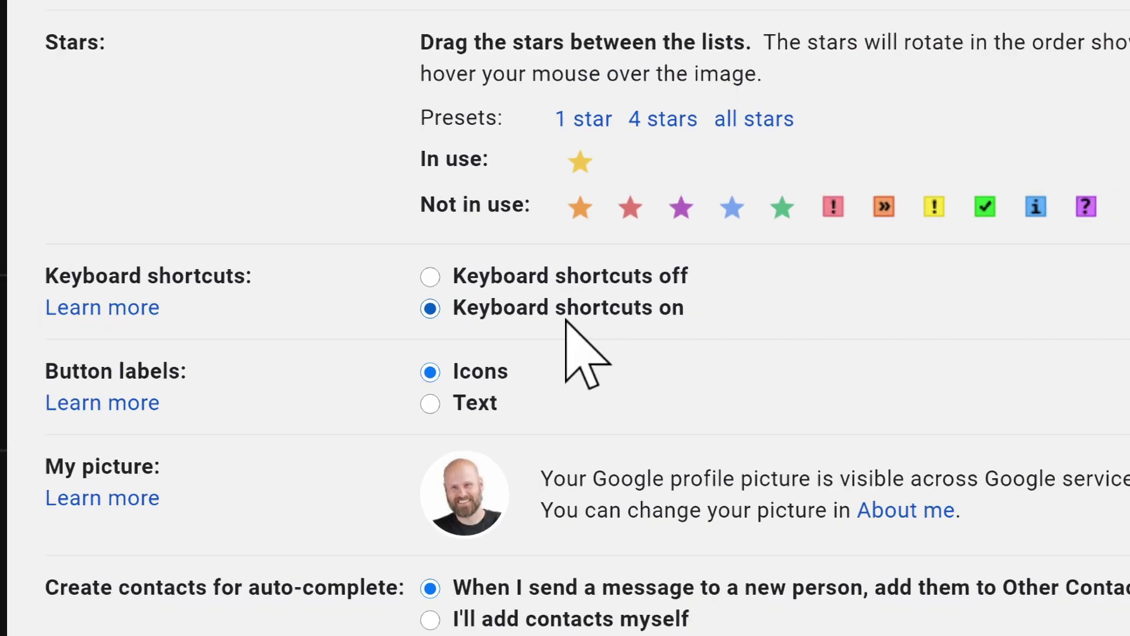
scroll(541, 322, down, 12)
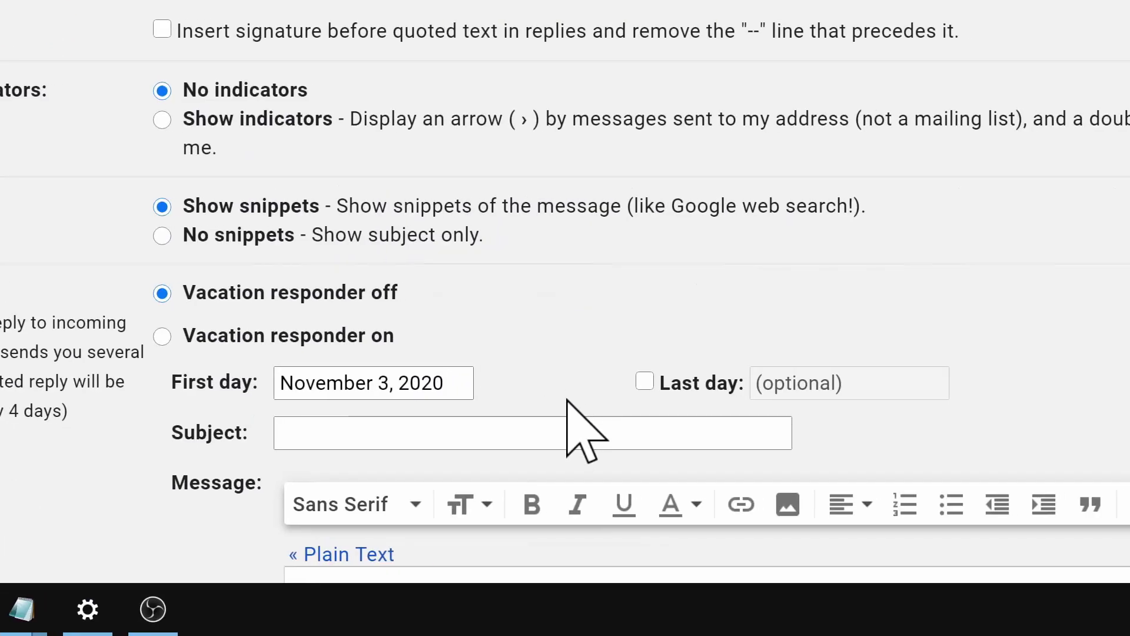
scroll(567, 400, down, 5)
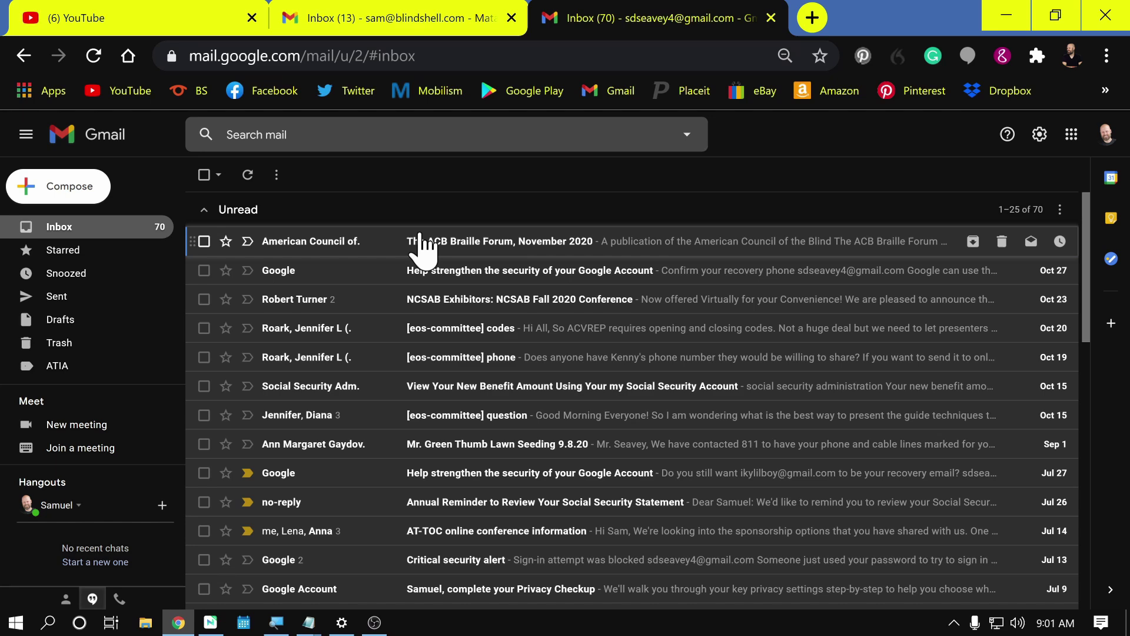
key(shift+slash)
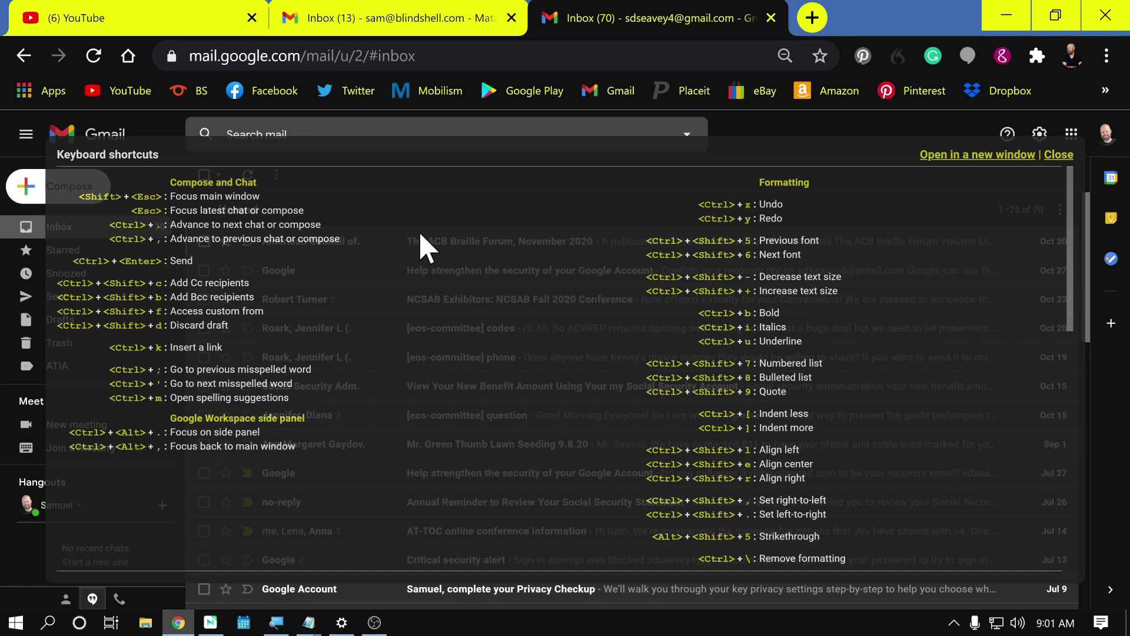
scroll(424, 247, down, 3)
scroll(424, 247, up, 3)
key(Escape)
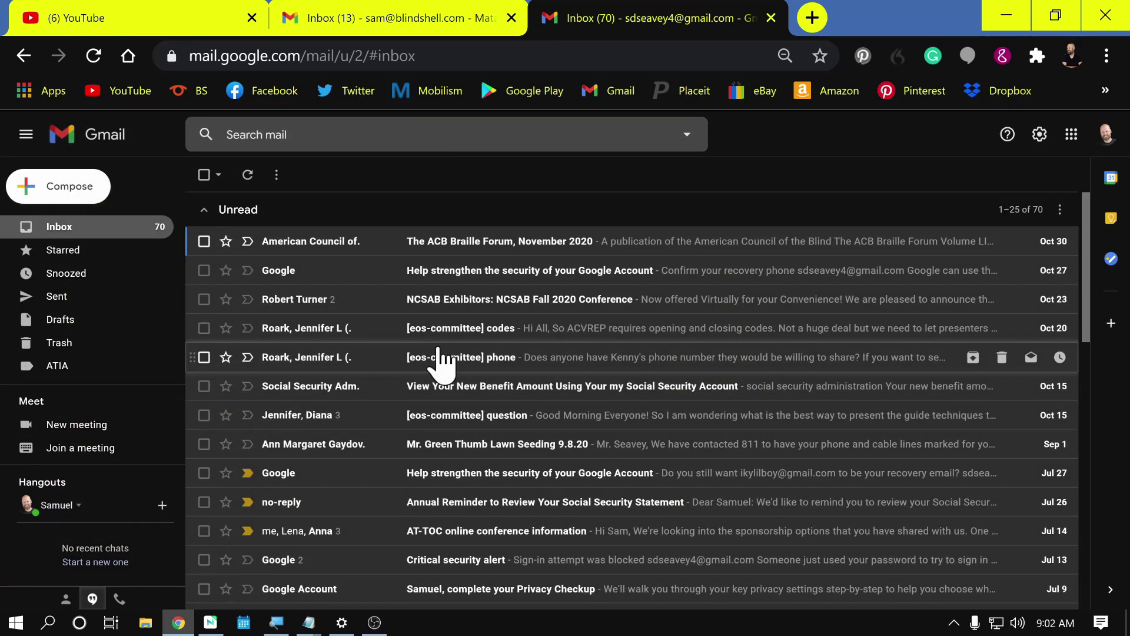
- Move the focus down and up the inbox list with J and K, past the NCSAB and eos-committee emails
key(j)
key(j)
key(j)
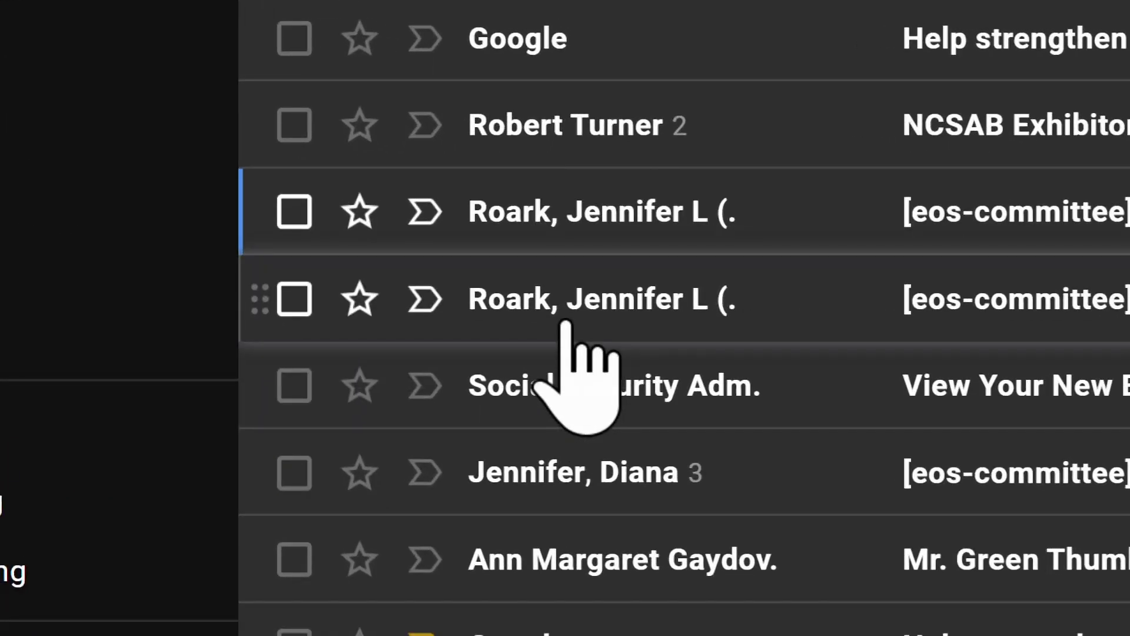
key(j)
key(j)
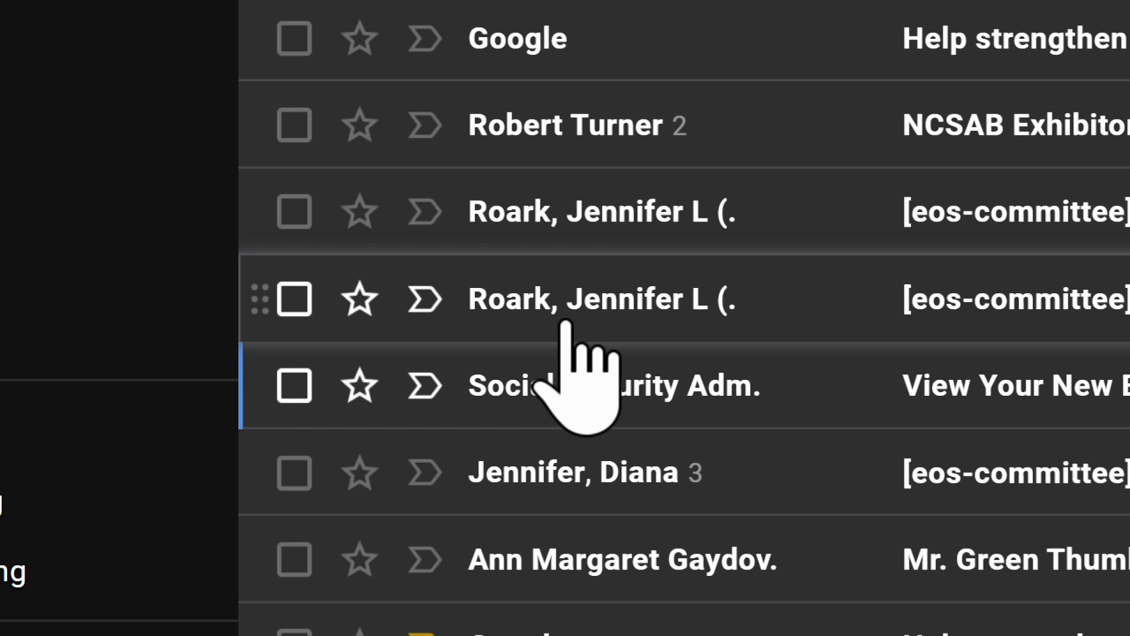
key(k)
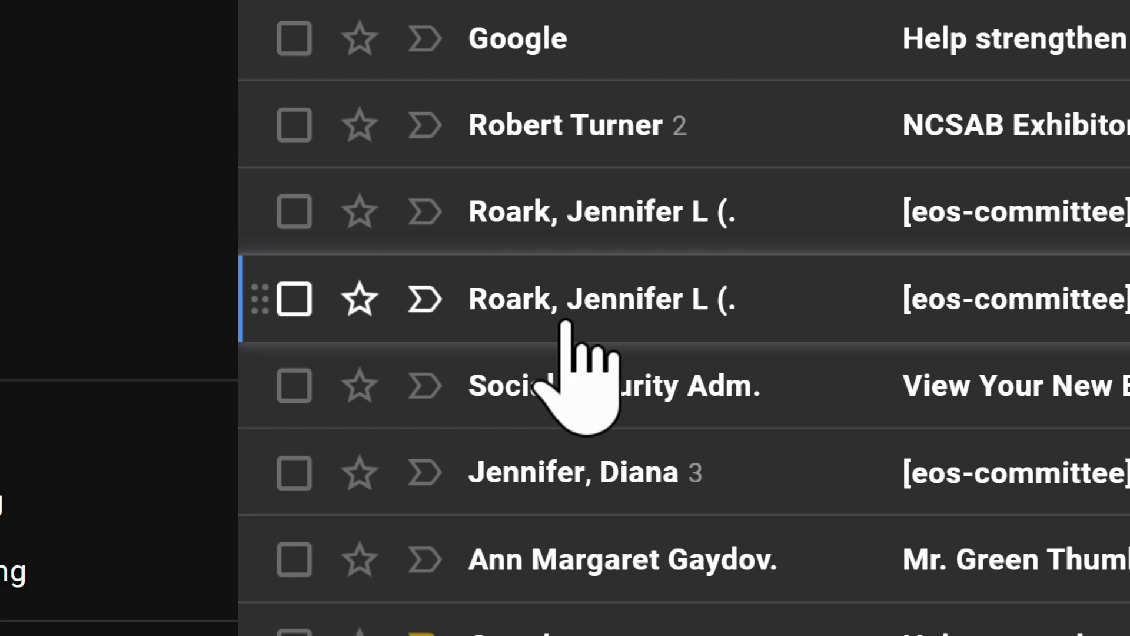
key(k)
key(k)
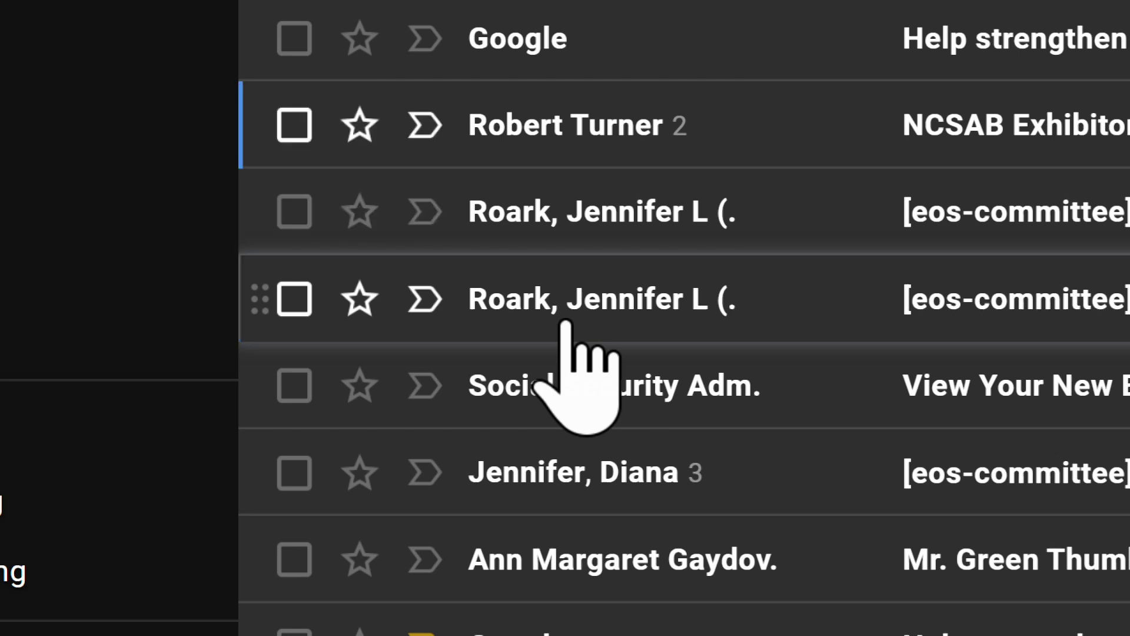
key(j)
key(j)
key(k)
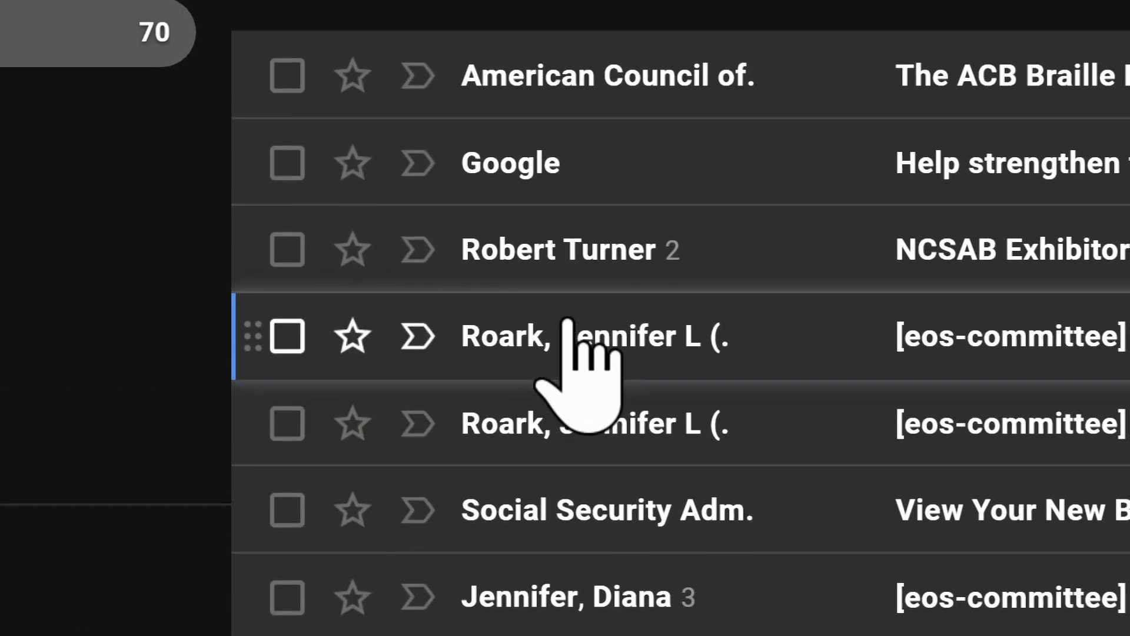
key(k)
key(k)
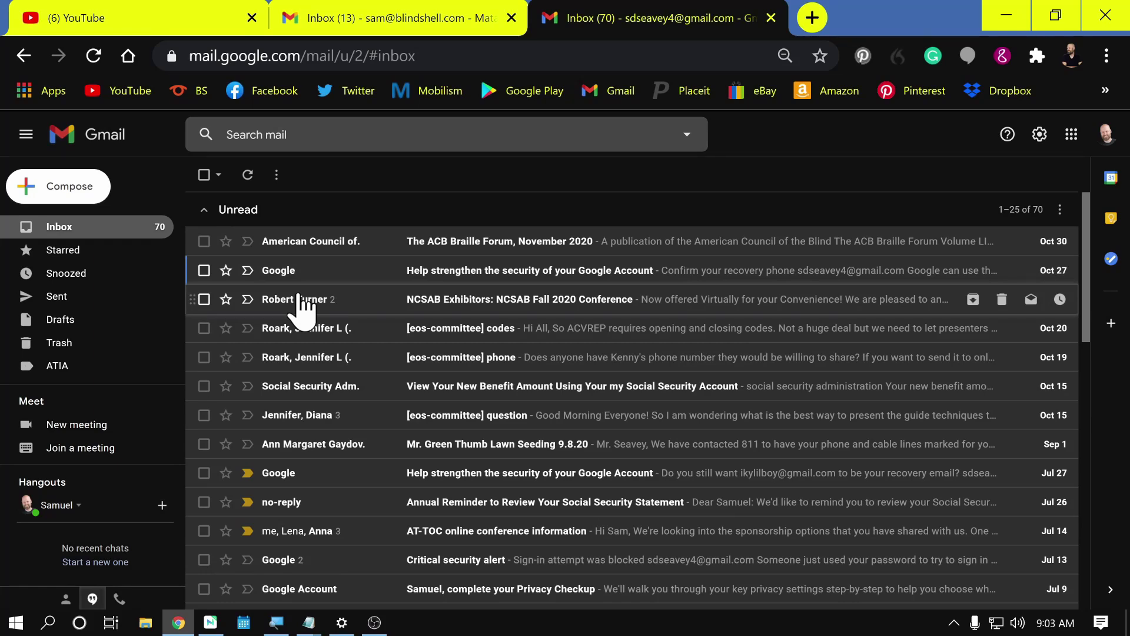
- Open the Google account security email, star it with S, then mark it unread with Shift+U
key(Return)
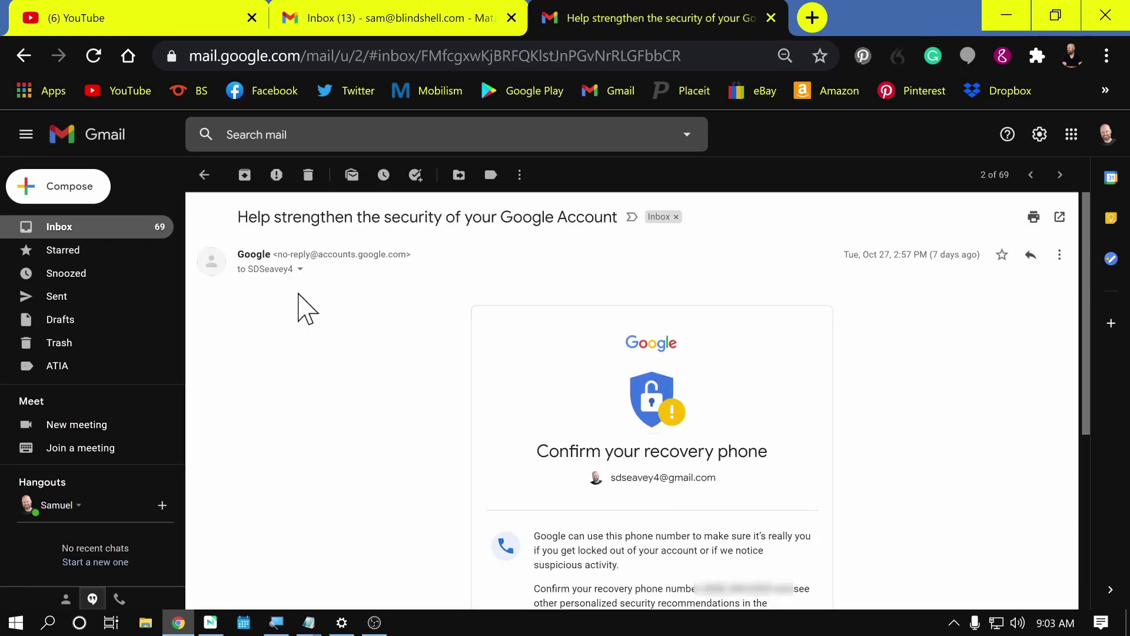
key(u)
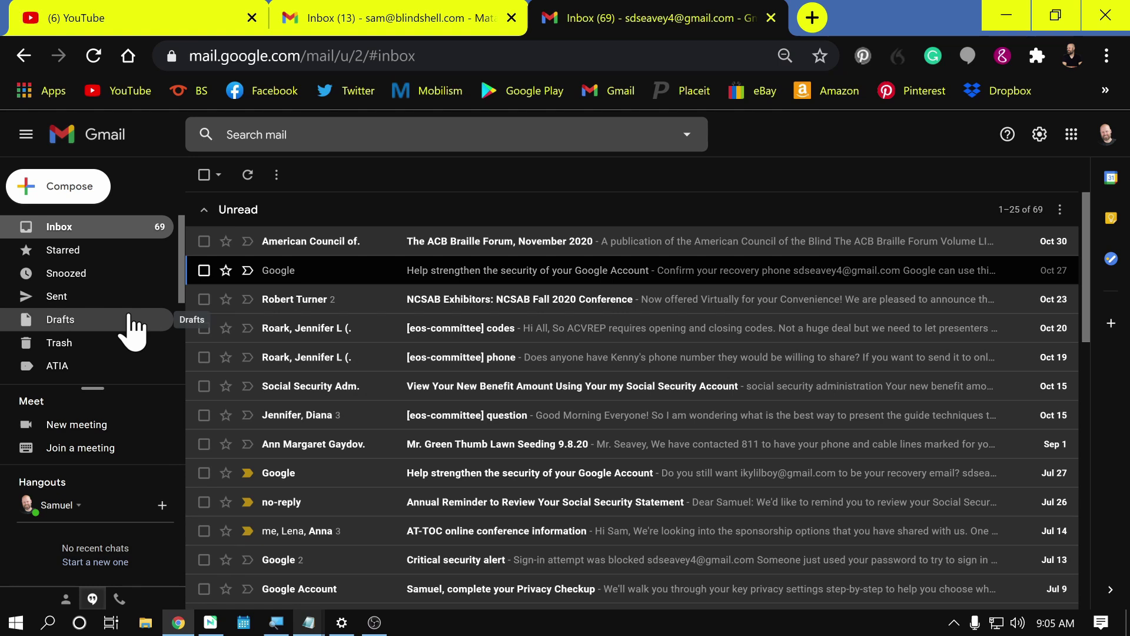
key(s)
key(s)
key(Return)
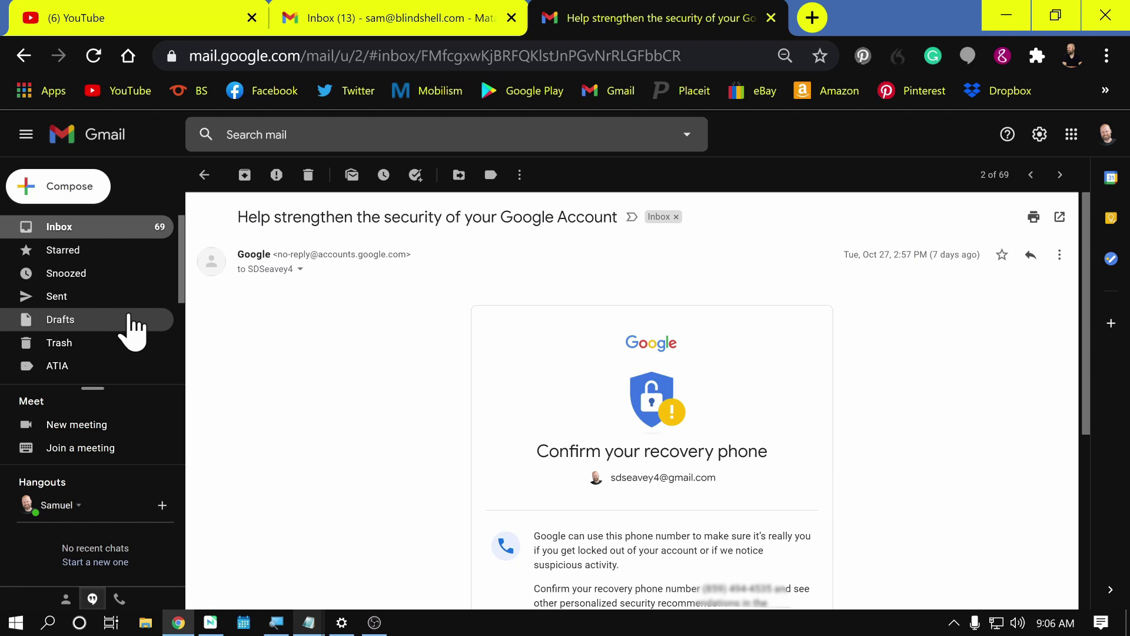
key(shift+u)
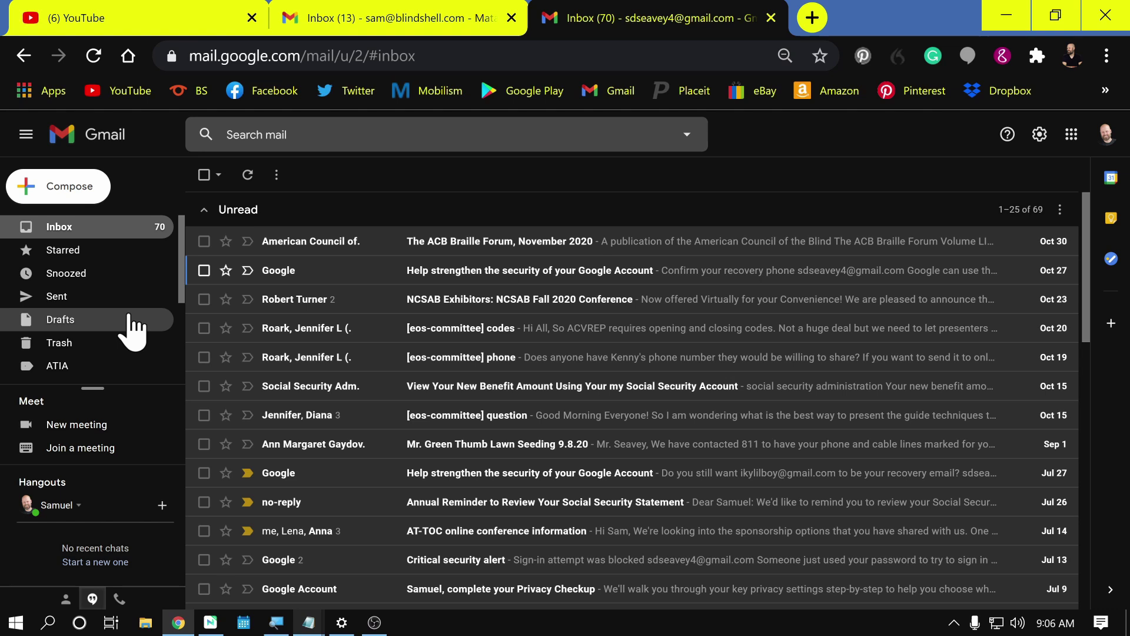
- View the Drafts folder, then jump back to the inbox with G I
click(132, 323)
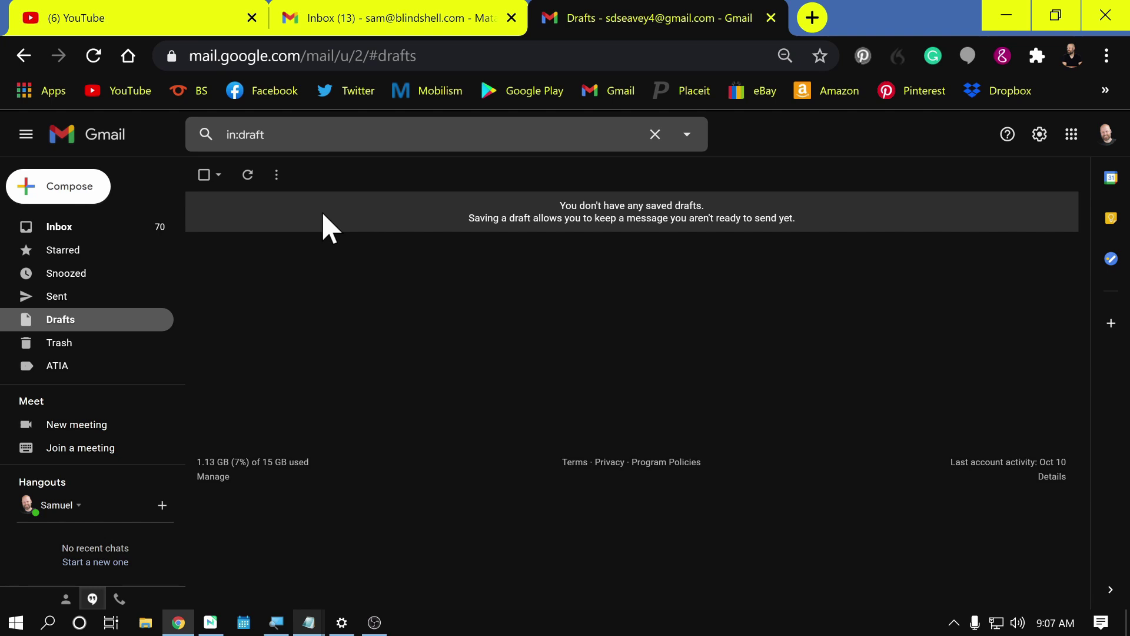
key(g)
key(i)
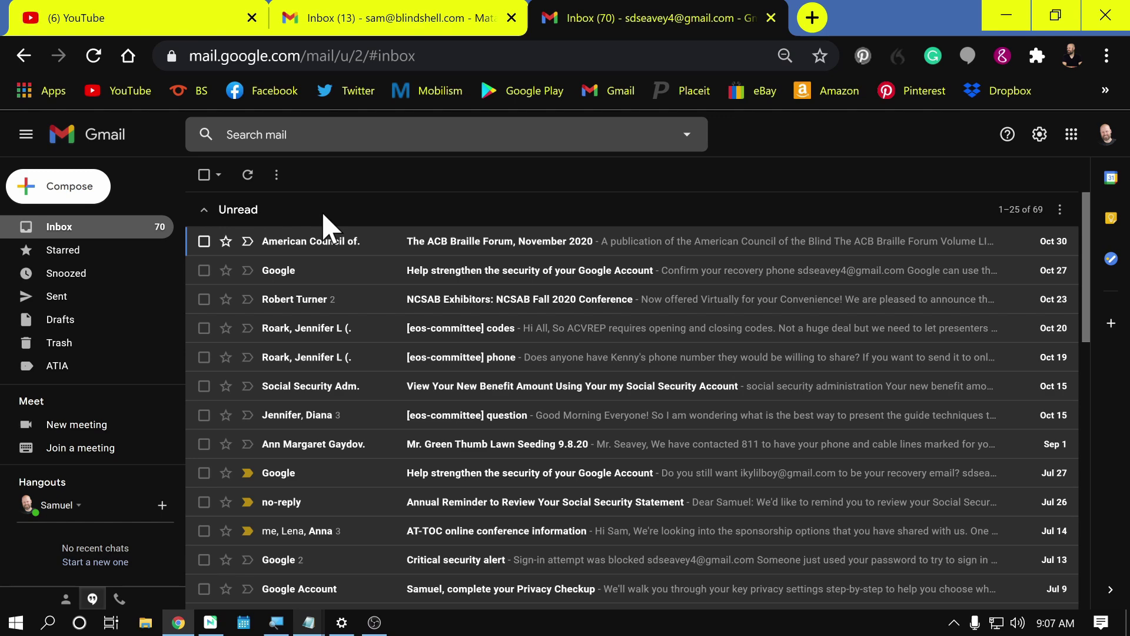
- Jump to the Starred folder with G S, then to Sent with G T
key(g)
key(s)
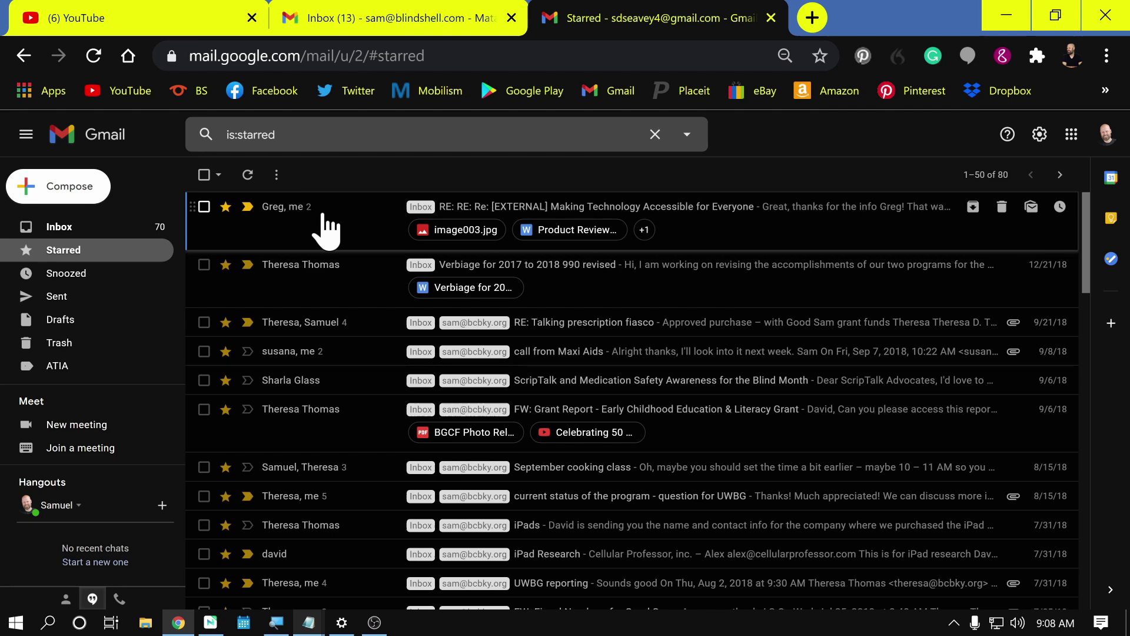
key(g)
key(t)
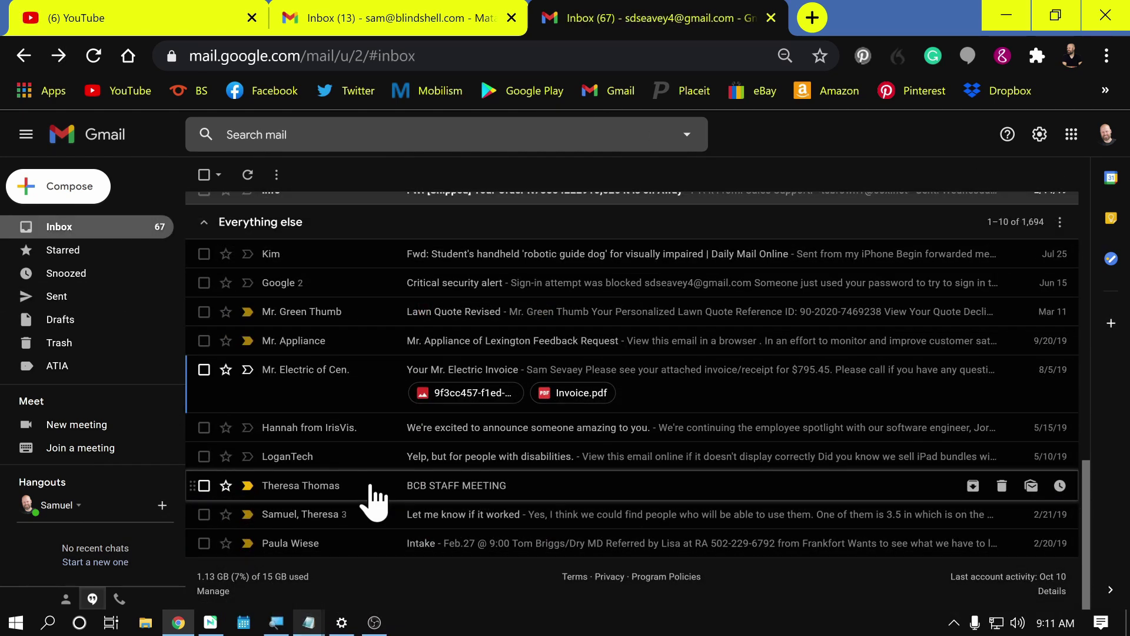
- Open the LoganTech email and start a reply to it
key(j)
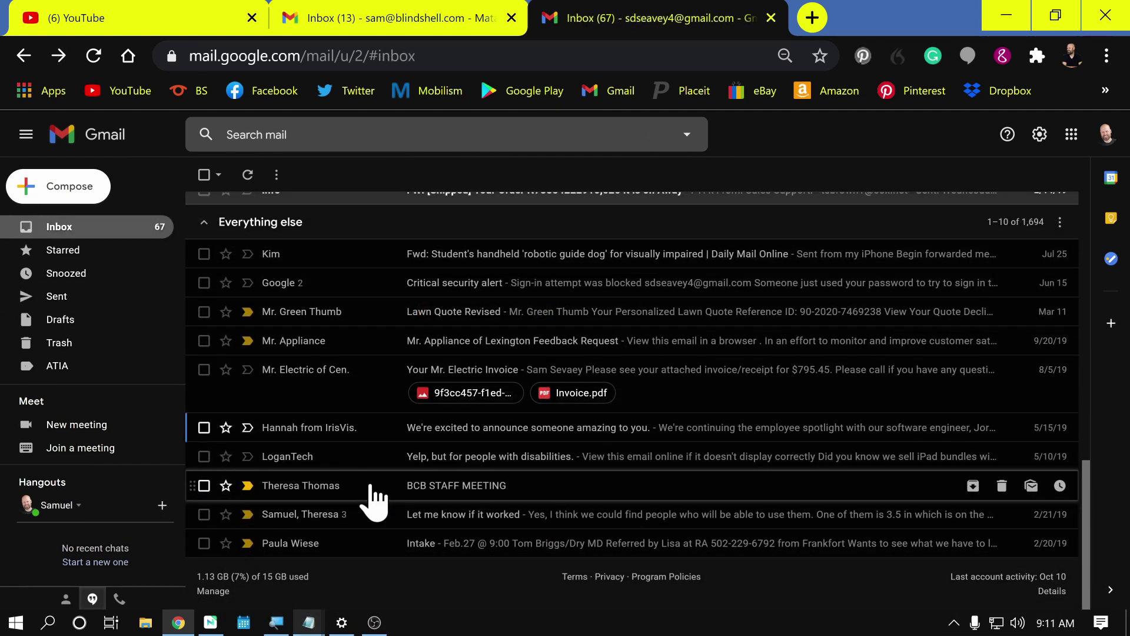
key(j)
key(Return)
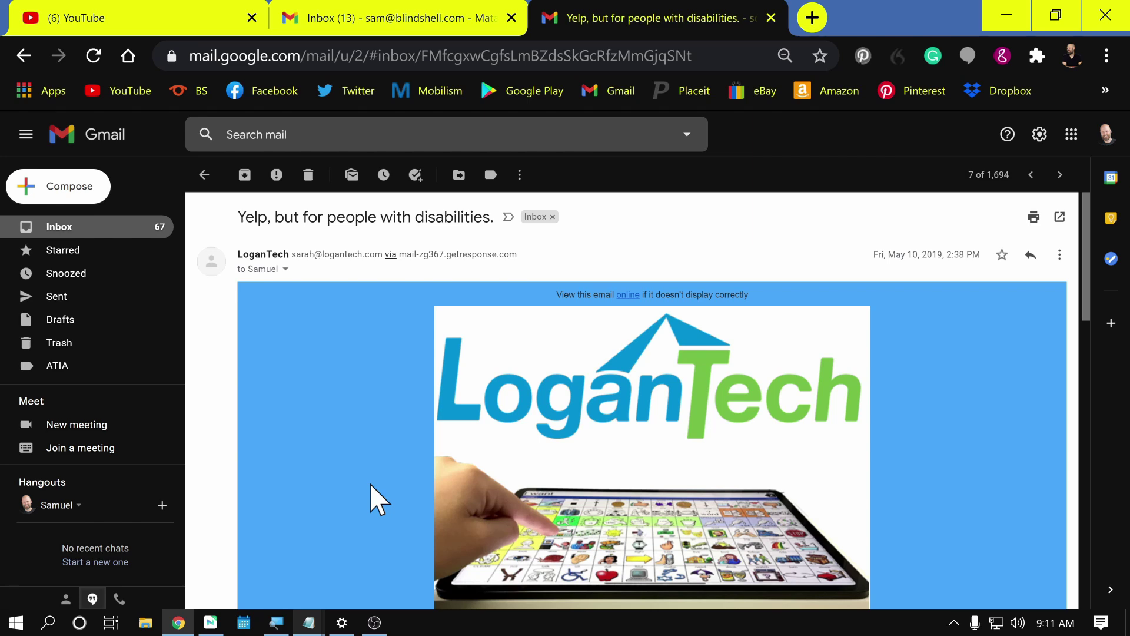
key(r)
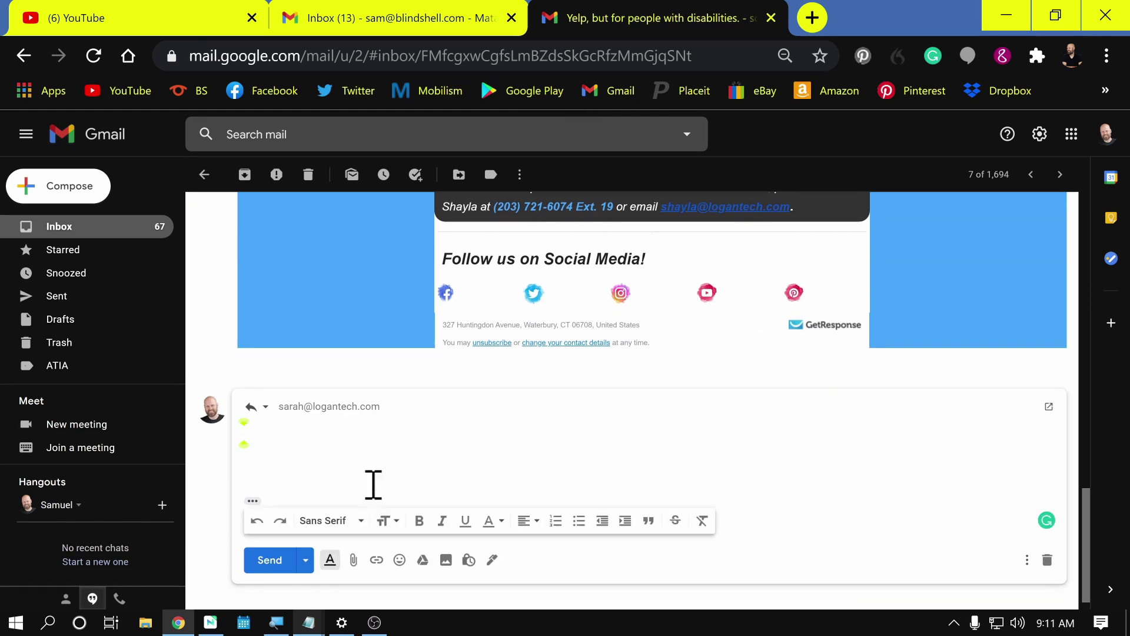
scroll(361, 357, up, 4)
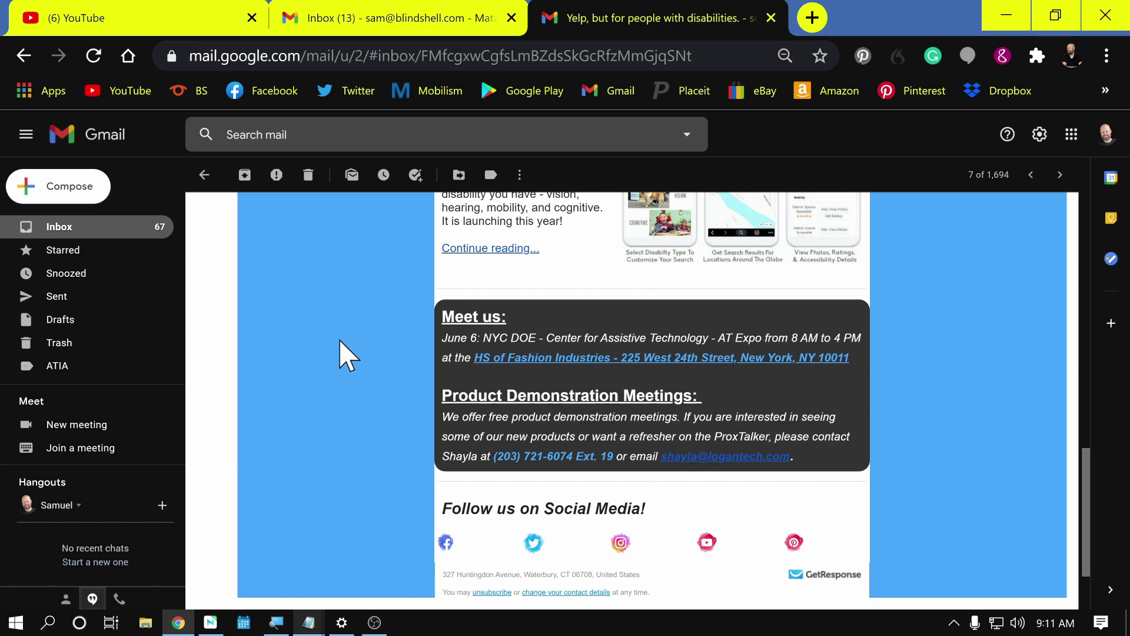
- Try reply-all and forward on the LoganTech email, then move it to Trash with #
key(r)
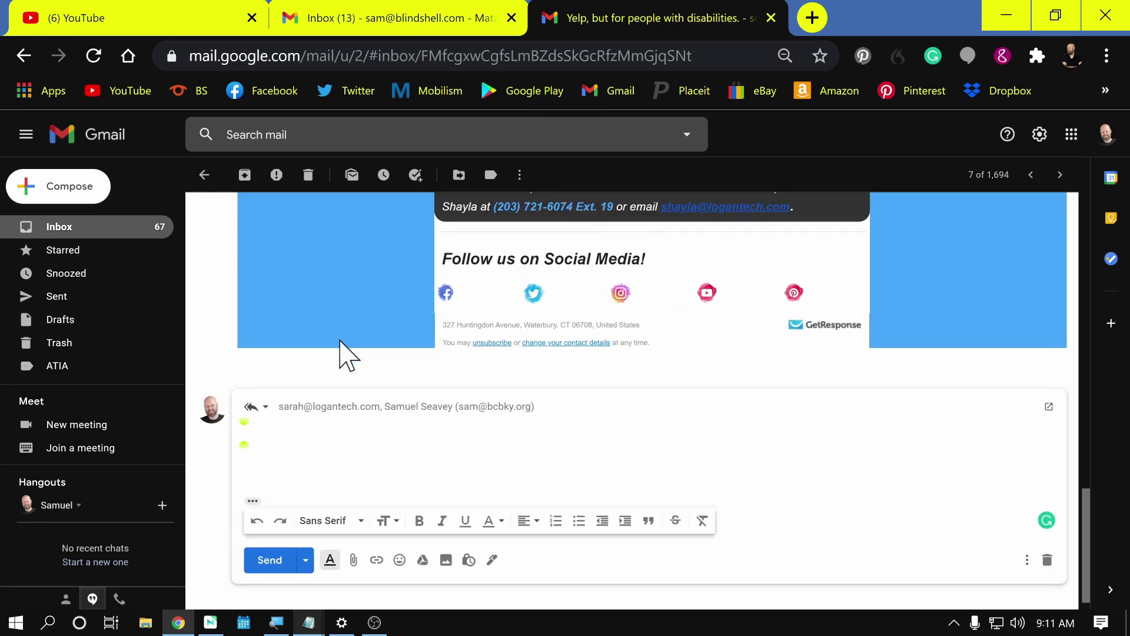
scroll(486, 428, up, 4)
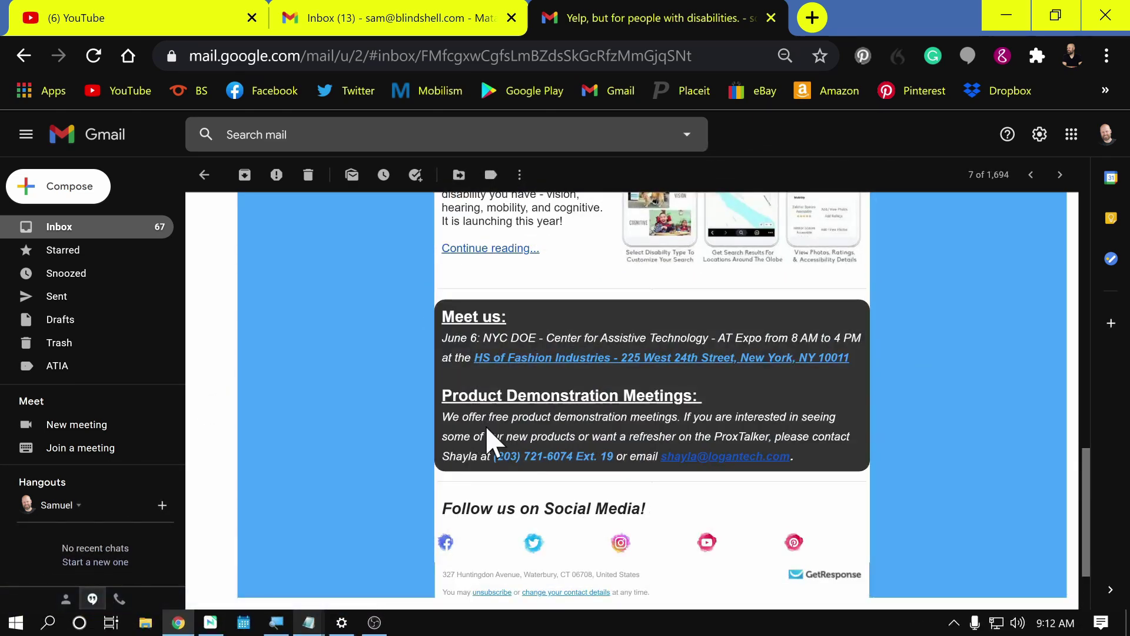
key(f)
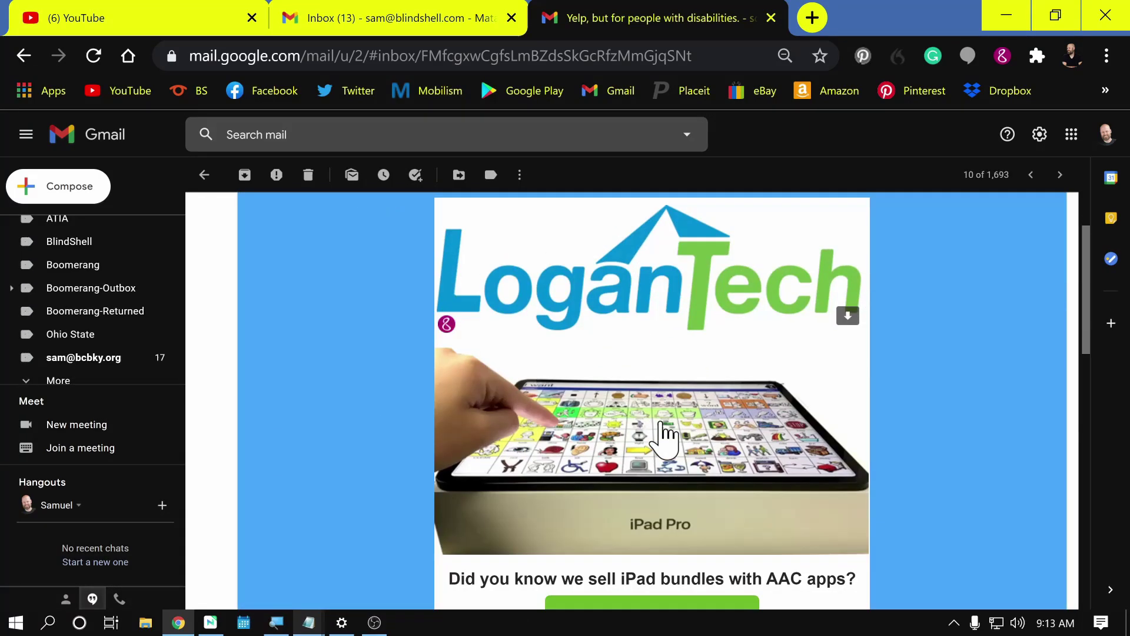
scroll(662, 439, down, 1)
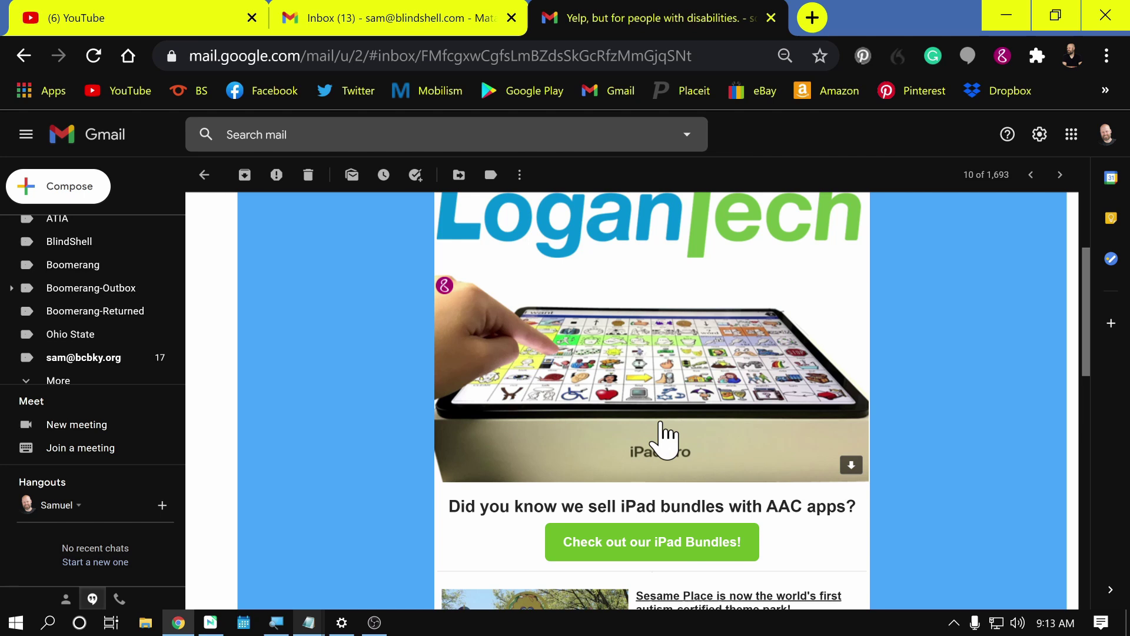
key(numbersign)
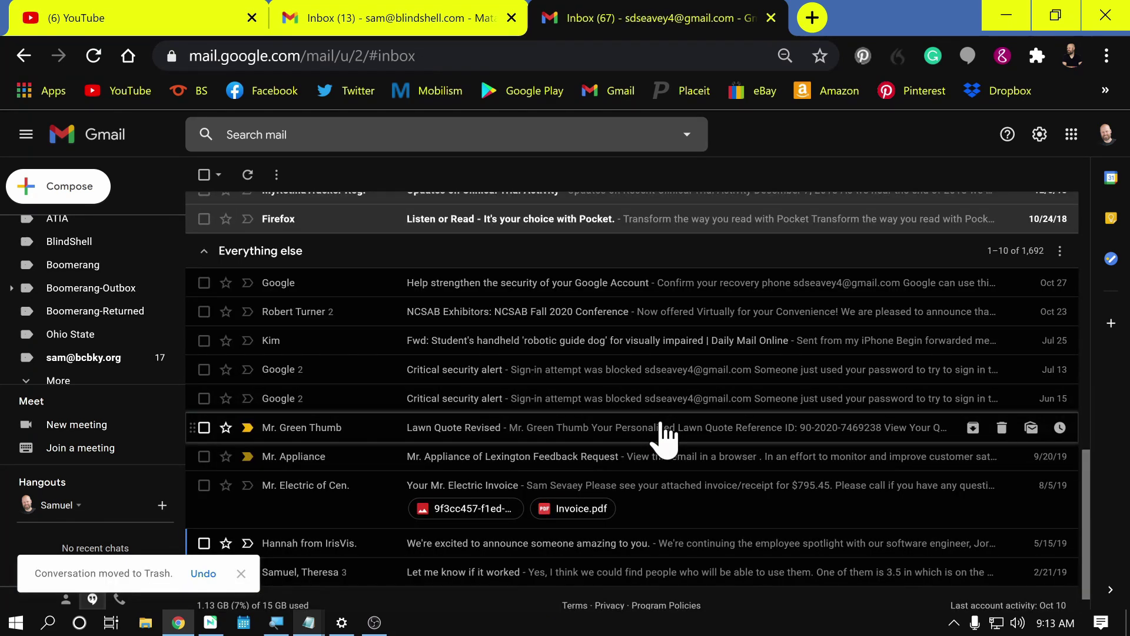
- Start a new email addressed to your own suggested contact address
scroll(665, 439, down, 1)
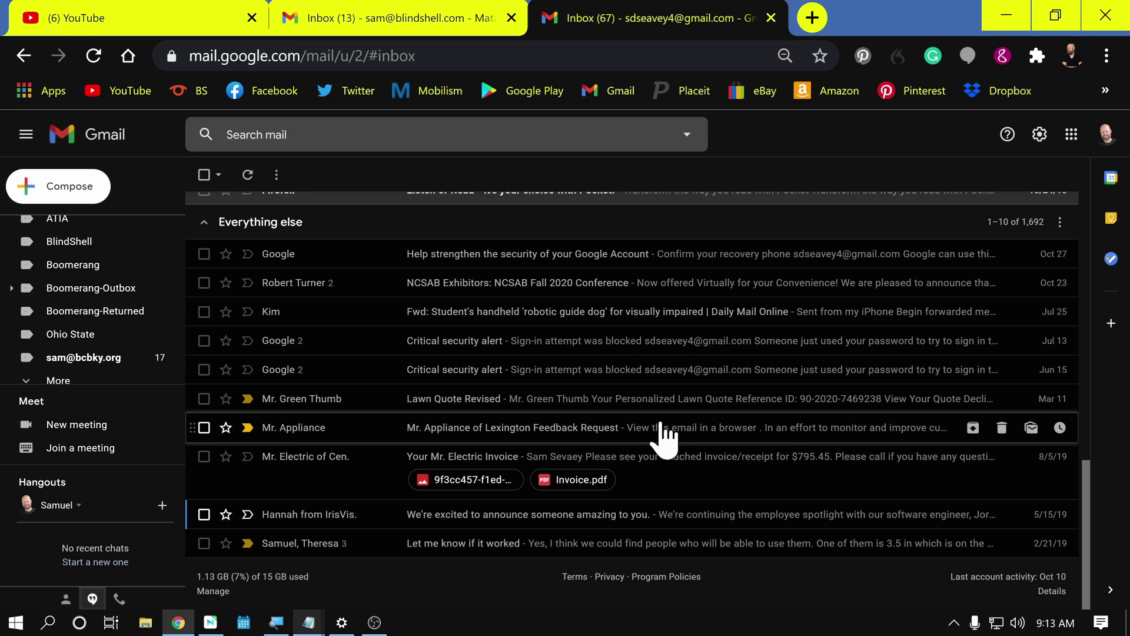
key(c)
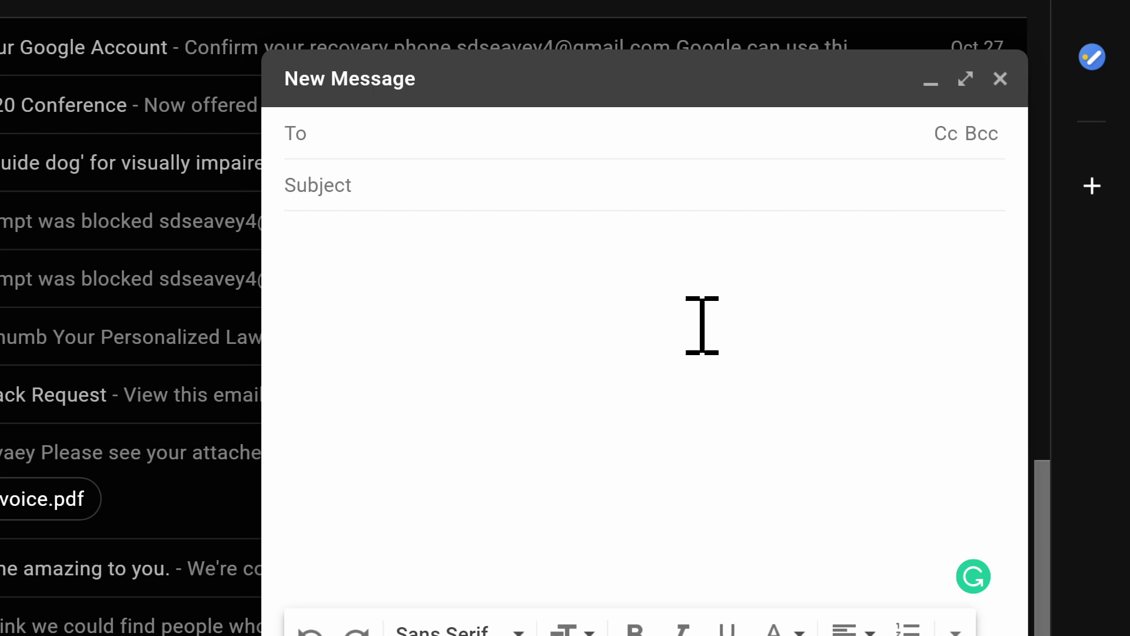
text(sds)
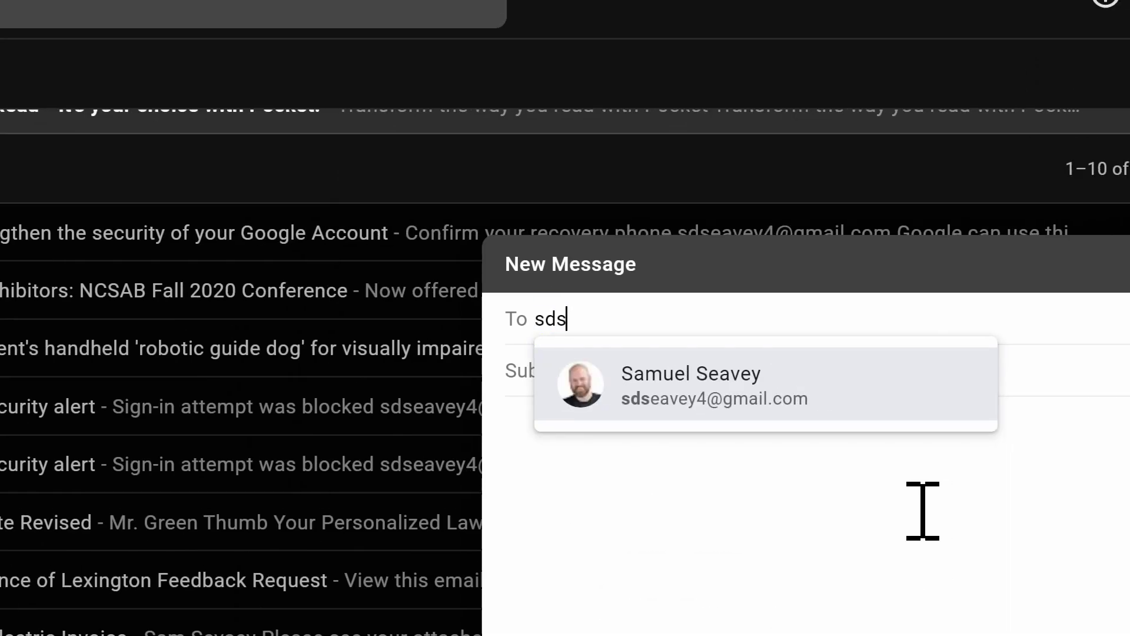
key(Return)
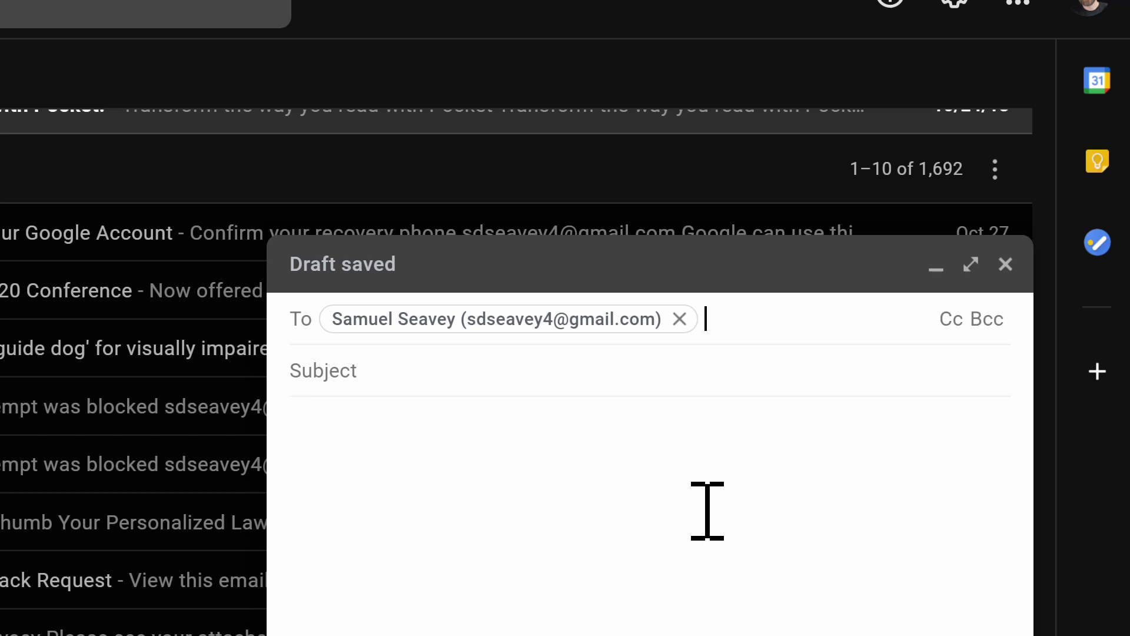
- Give the email subject 'test' and body 'test', and send it with Ctrl+Enter
key(Tab)
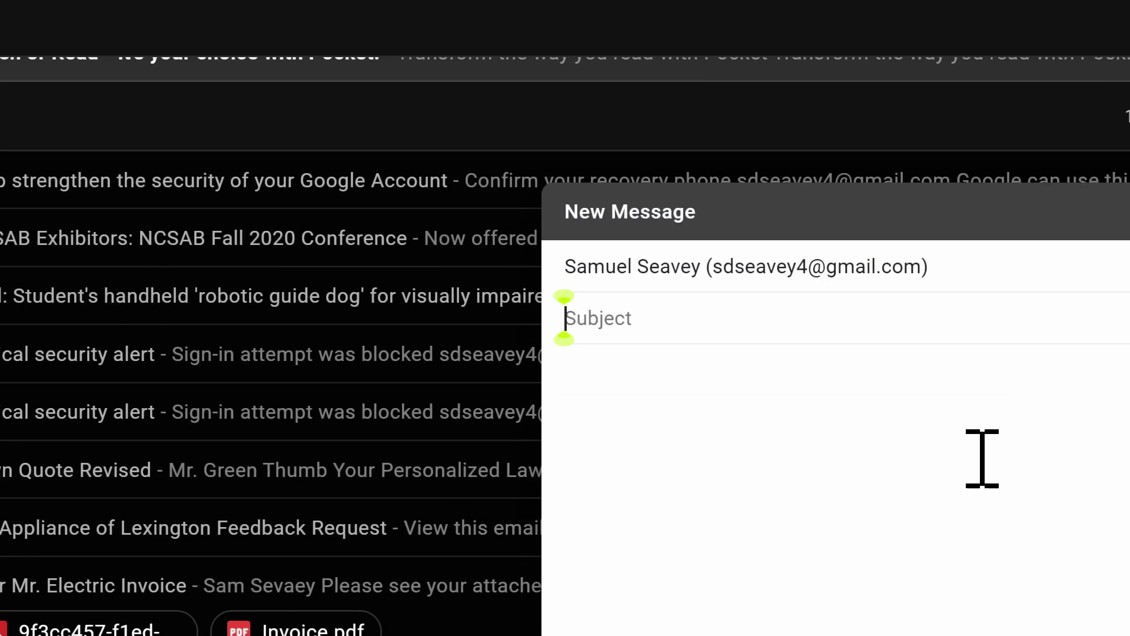
text(test)
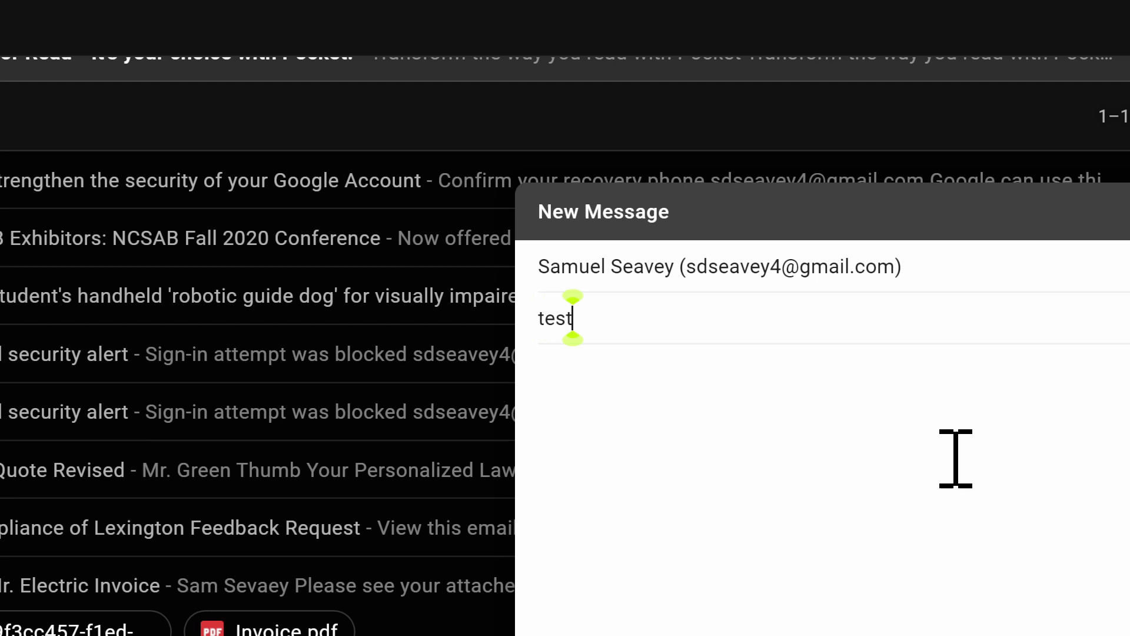
key(Tab)
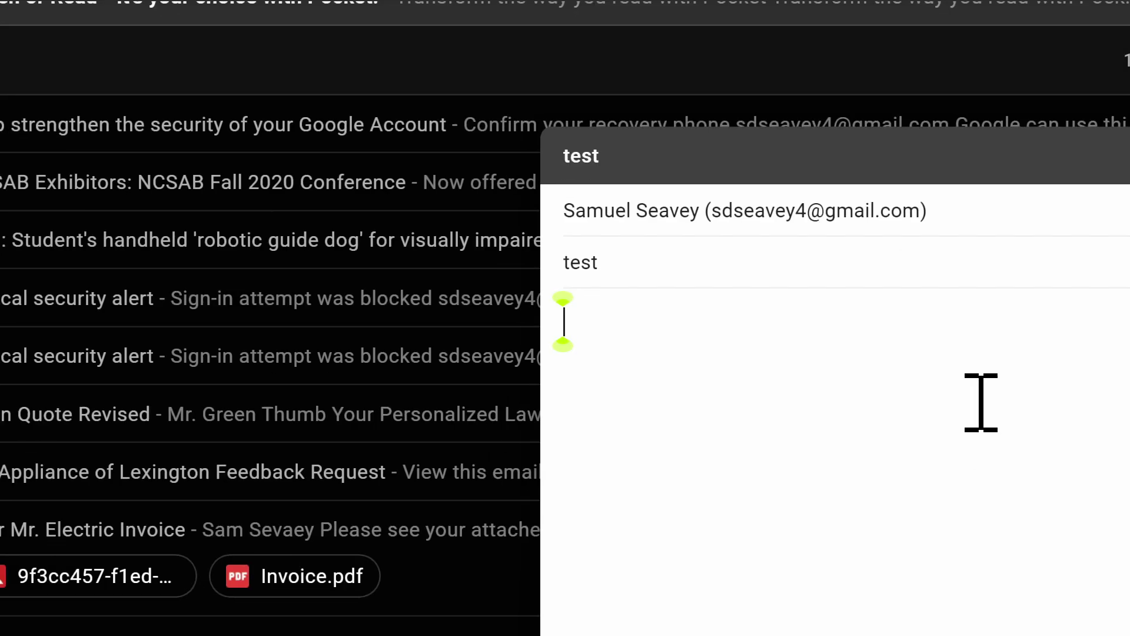
text(test)
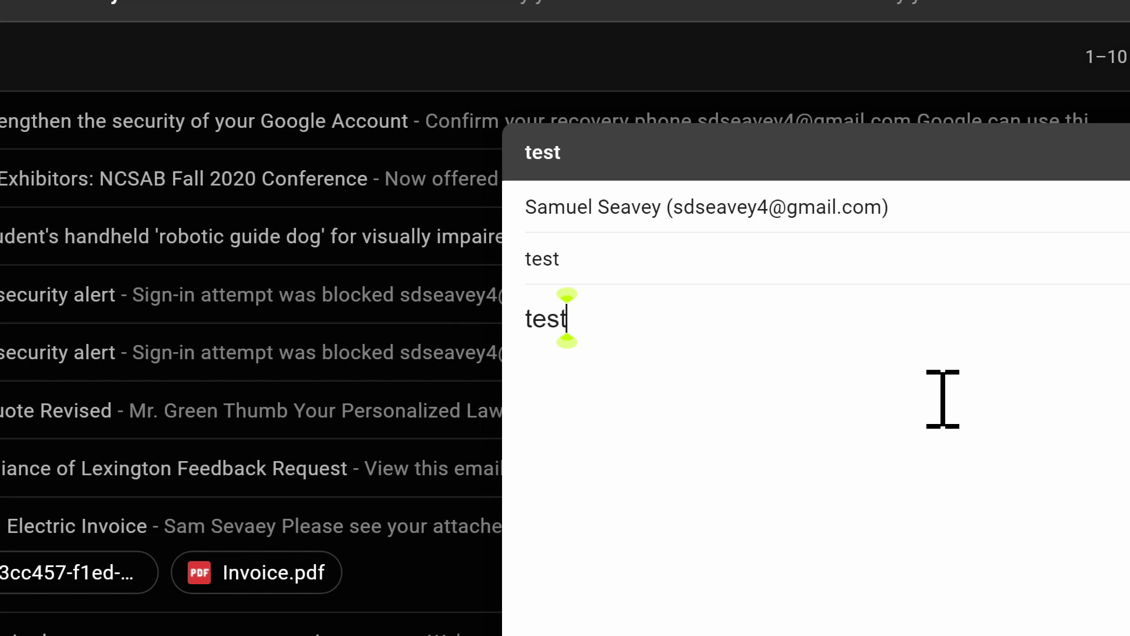
key(ctrl+Return)
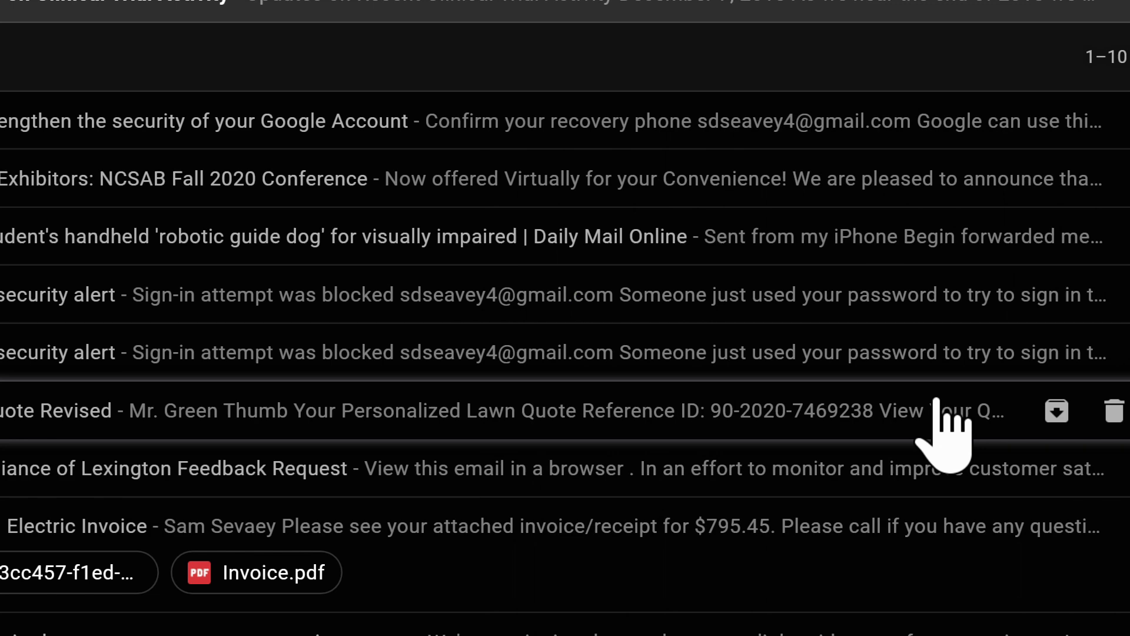
scroll(935, 406, up, 5)
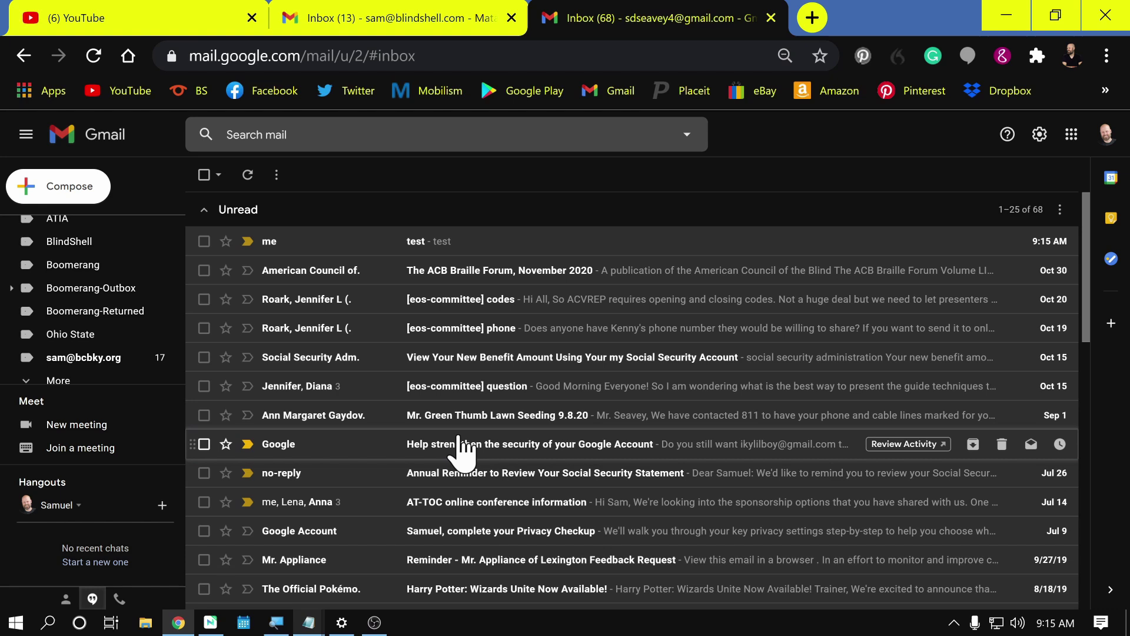
- Show the keyboard shortcuts help with ? and scroll through its Jumping and Actions sections
key(shift+slash)
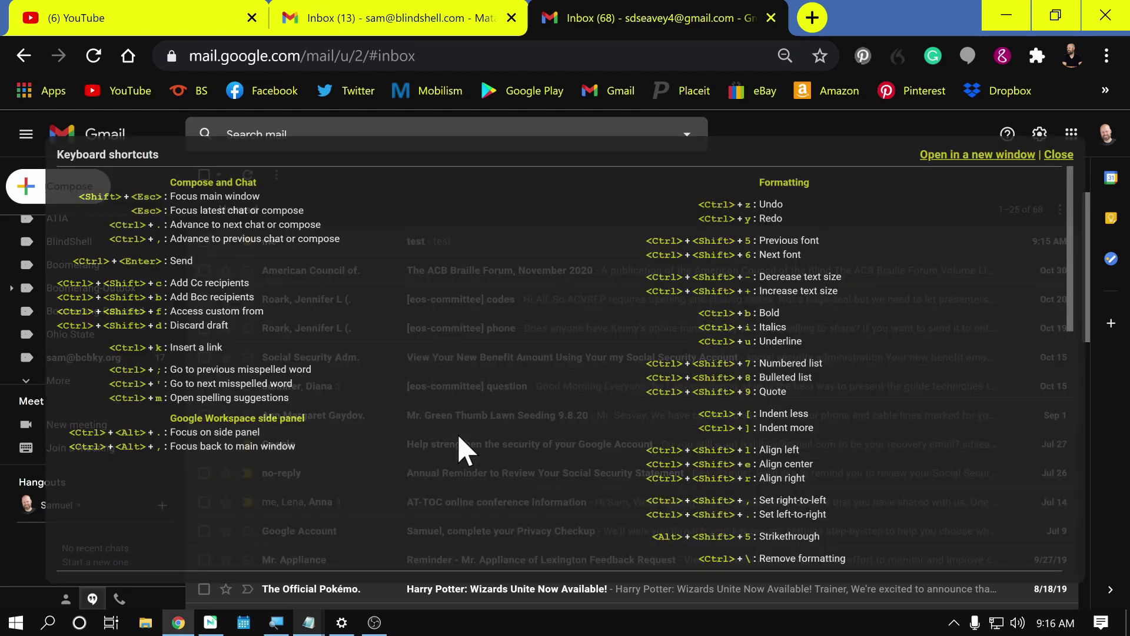
scroll(419, 391, down, 4)
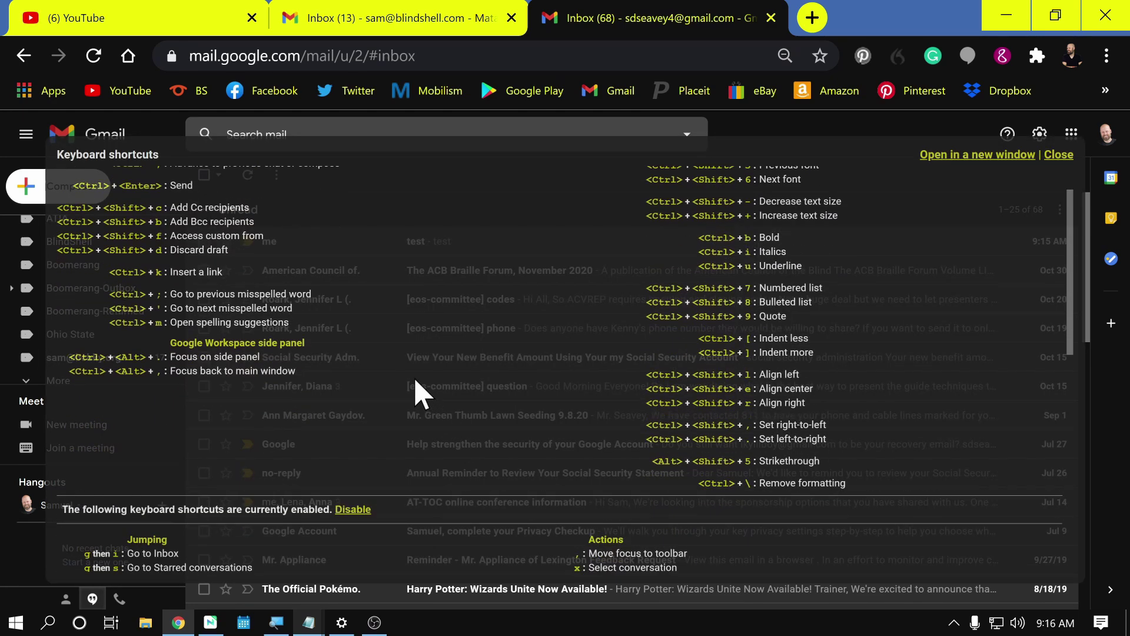
scroll(417, 383, down, 8)
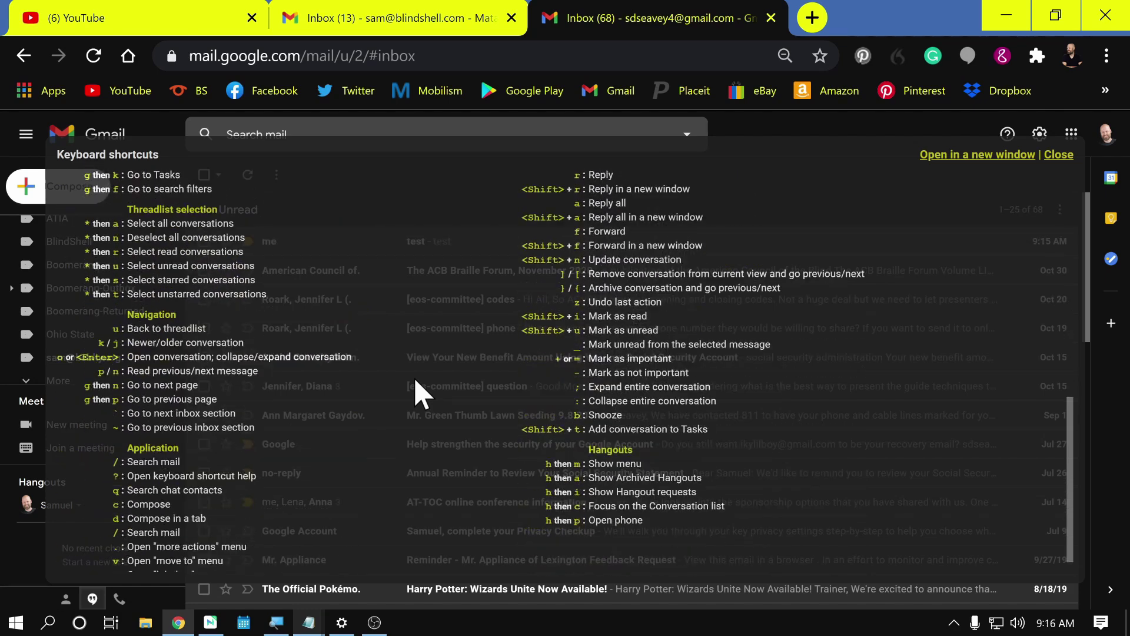
scroll(368, 409, down, 8)
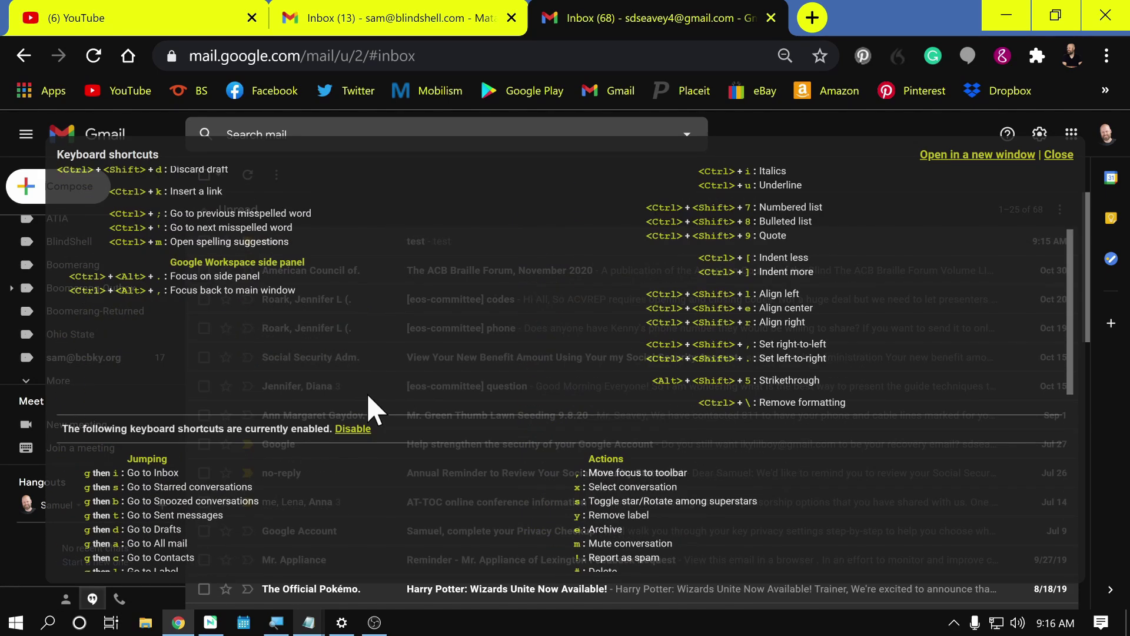